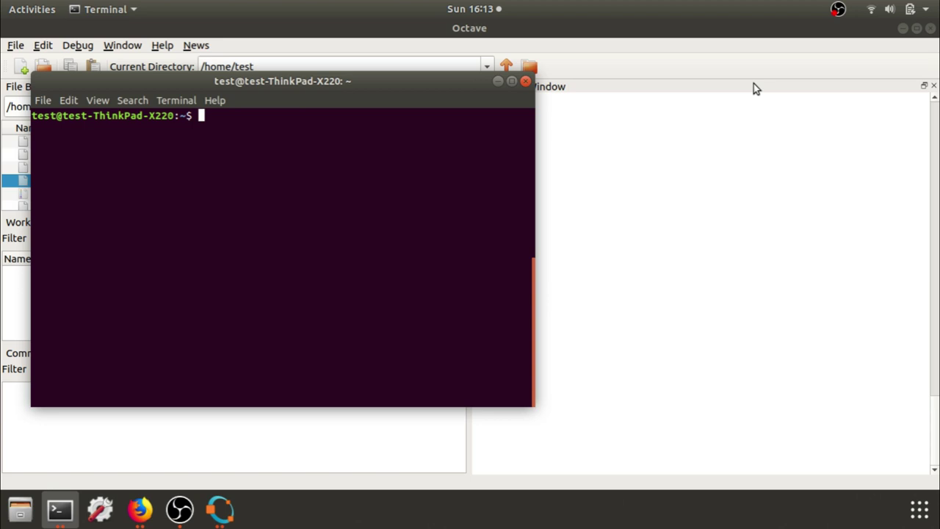
- Run rtl_test -p on the dongle, read the -54 PPM error, then stop the test
text(rtl_test -p)
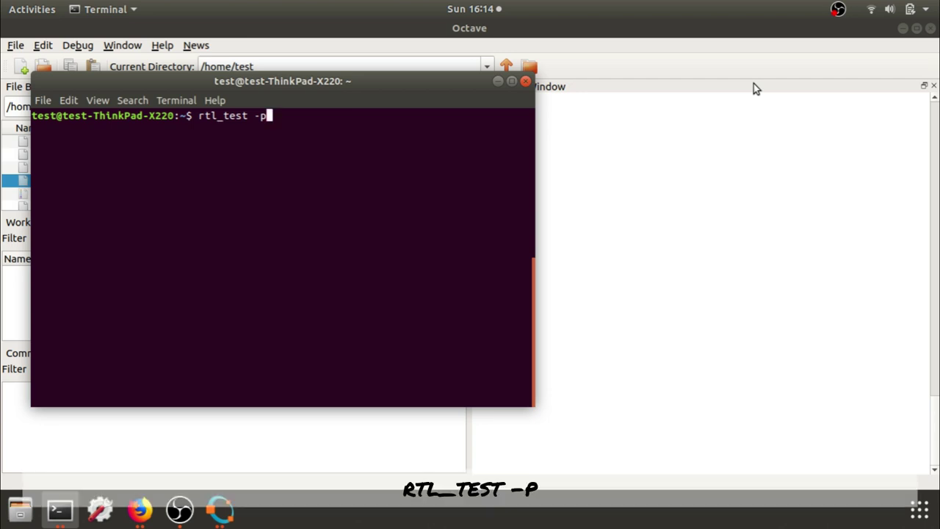
key(Return)
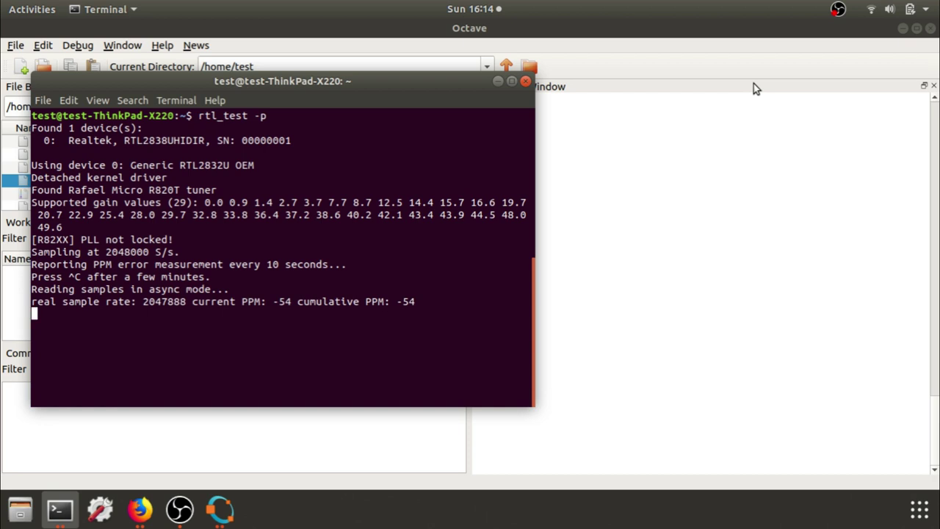
key(ctrl+c)
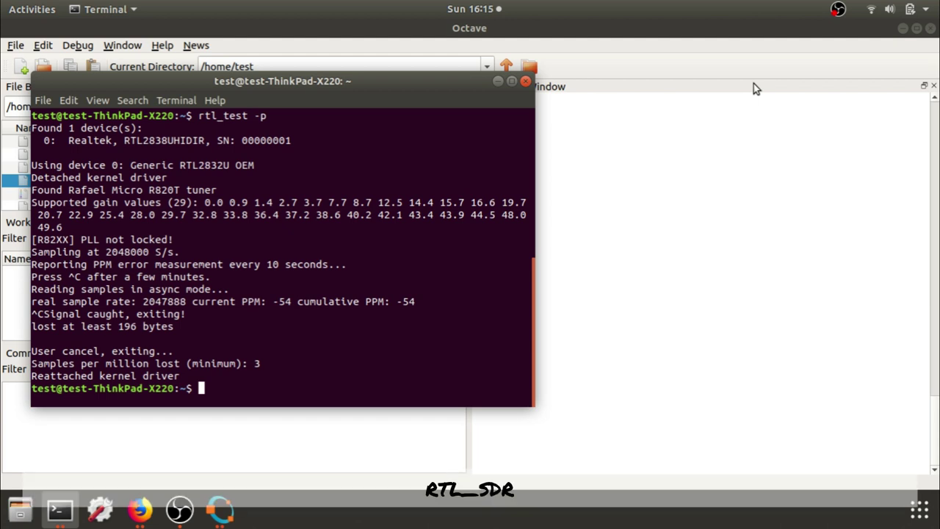
- Print the rtl_sdr usage options, then recall the command, adding and removing -d 1
text(rtl_sdr)
key(Return)
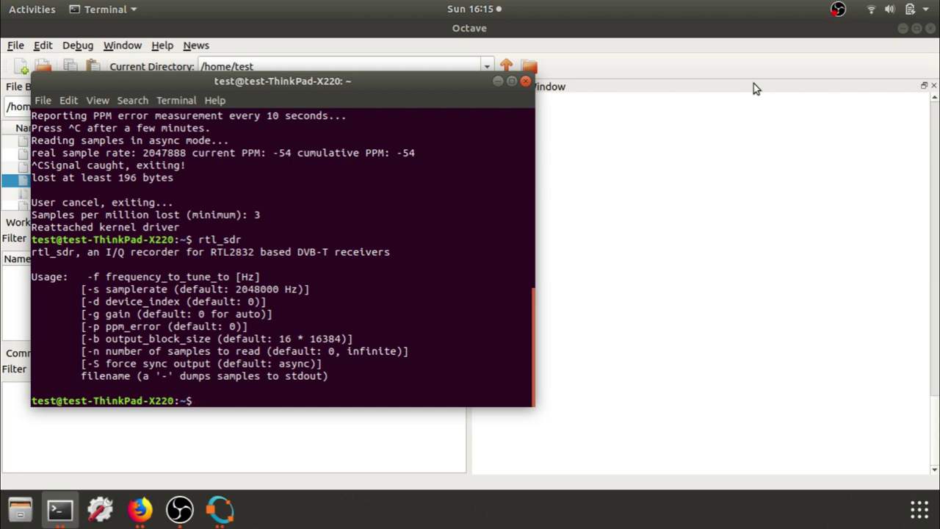
key(Up)
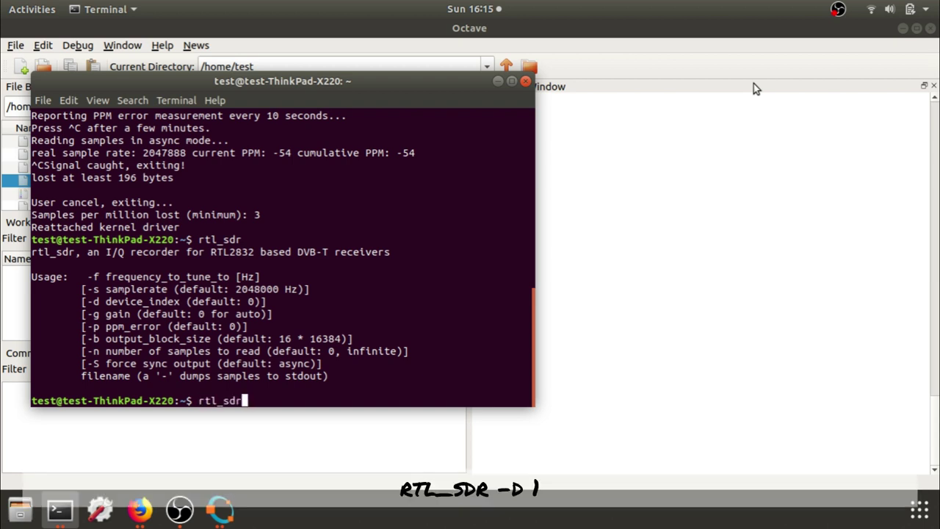
text(-d 1)
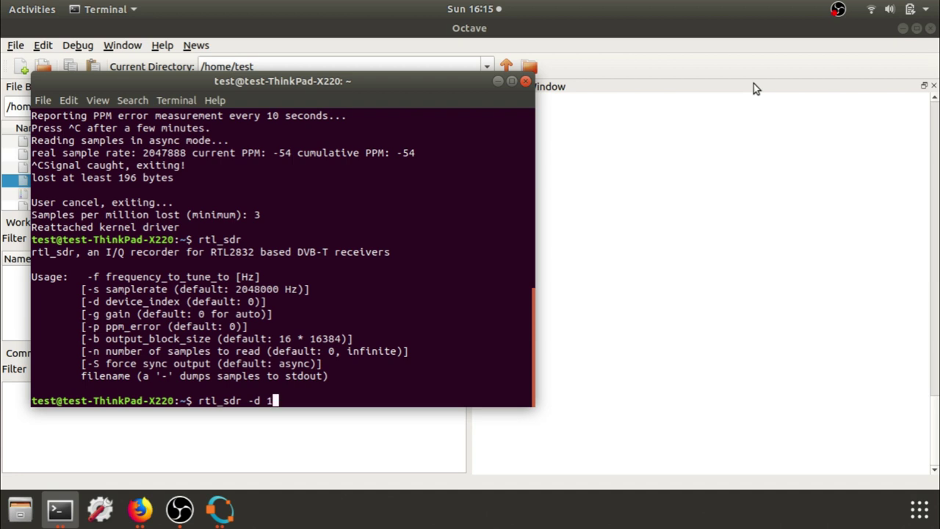
key(BackSpace)
key(BackSpace)
key(BackSpace)
key(BackSpace)
key(BackSpace)
- Add frequency -f 121900000 and gain -g 40 to the rtl_sdr command, fixing typos
text(-f 121.9)
key(BackSpace)
key(BackSpace)
text(9000000)
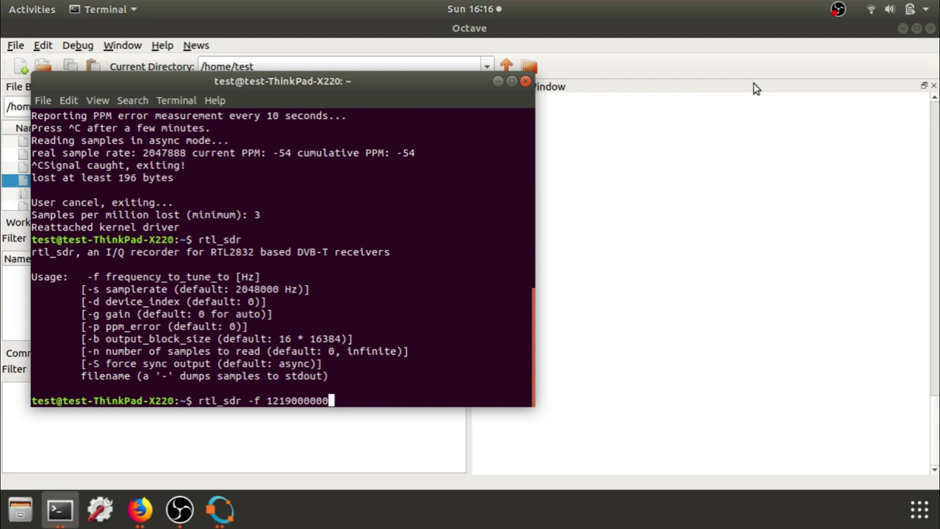
key(BackSpace)
text(-g 40)
- Check the supported gain values, then add -n 20480000 and output file test.dat
scroll(203, 346, up, 3)
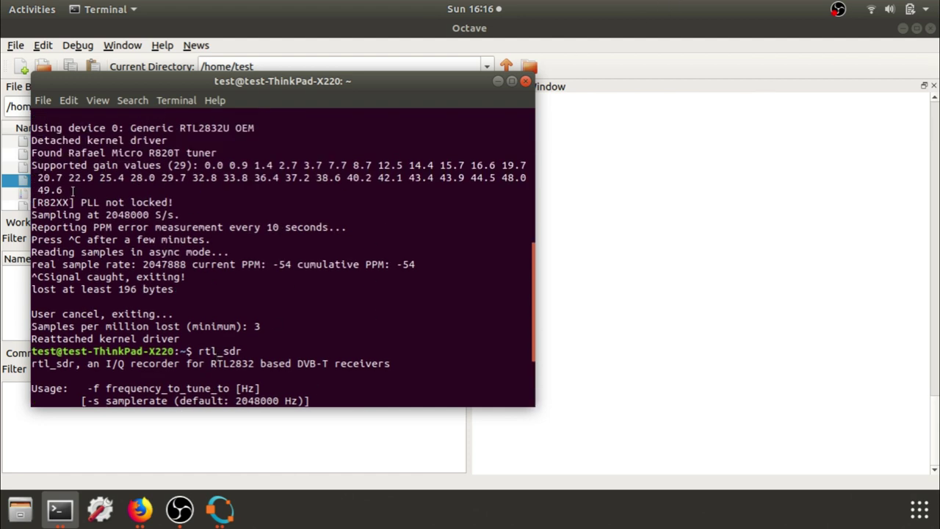
drag(72, 190, 14, 163)
click(180, 163)
scroll(284, 234, down, 1)
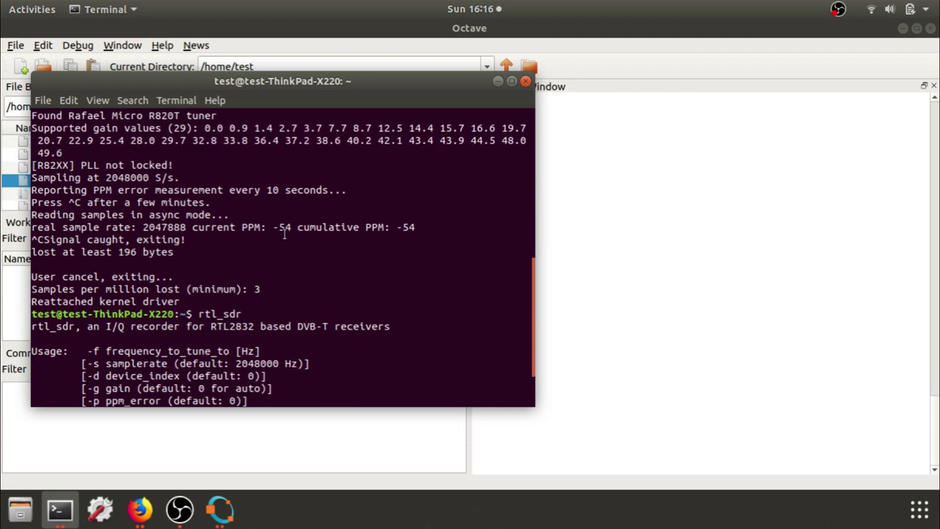
scroll(284, 234, down, 2)
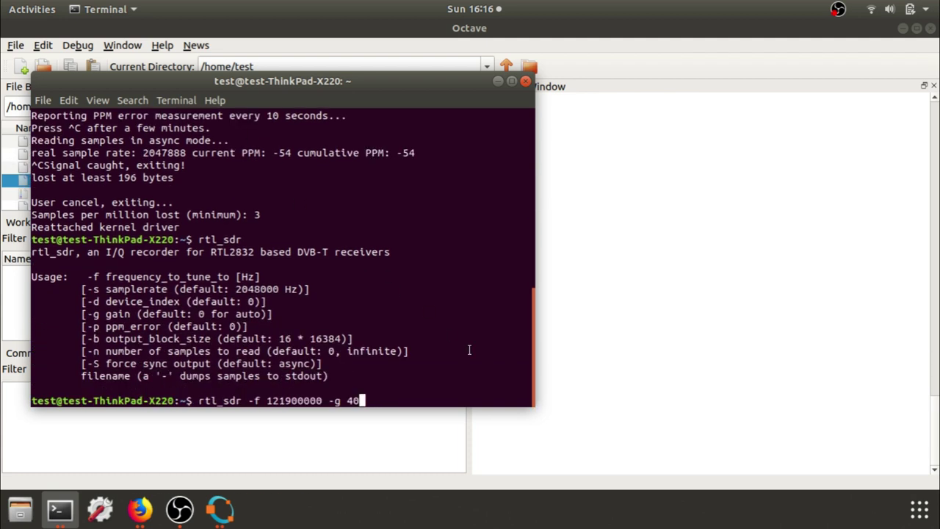
text(-n 20480000)
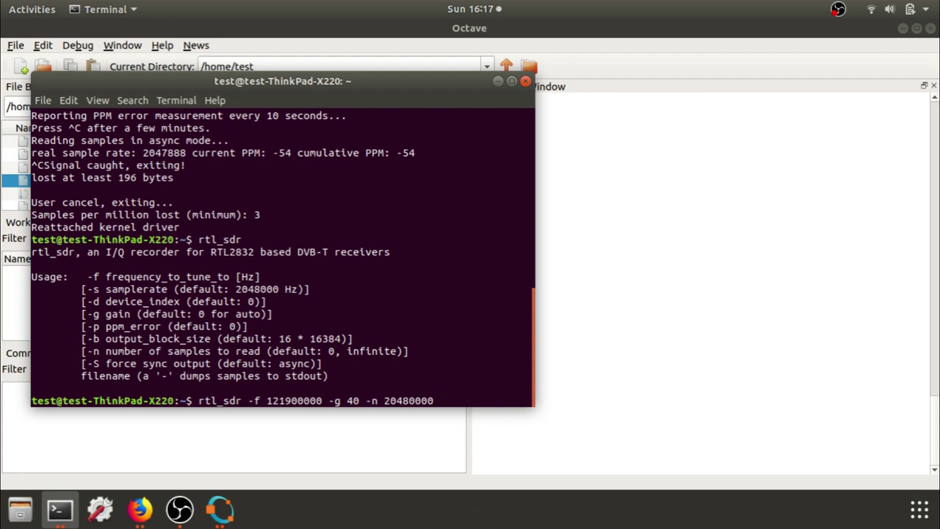
text(test.dat)
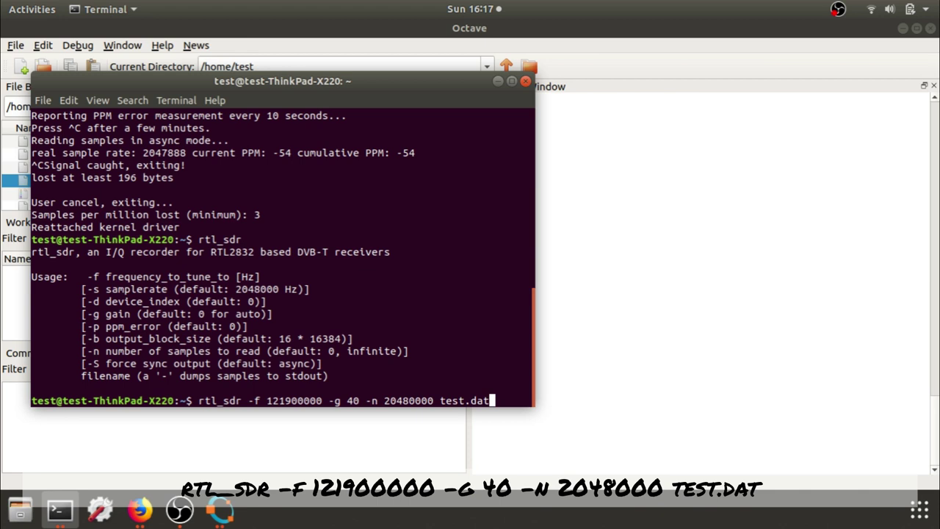
- Record the capture into test.dat and confirm it is 41.0 MB in the Home folder
key(Return)
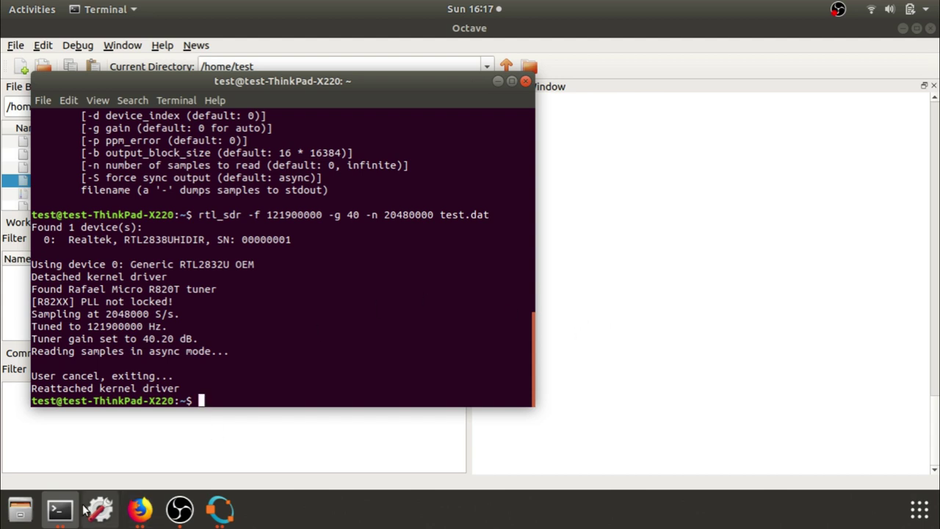
click(21, 509)
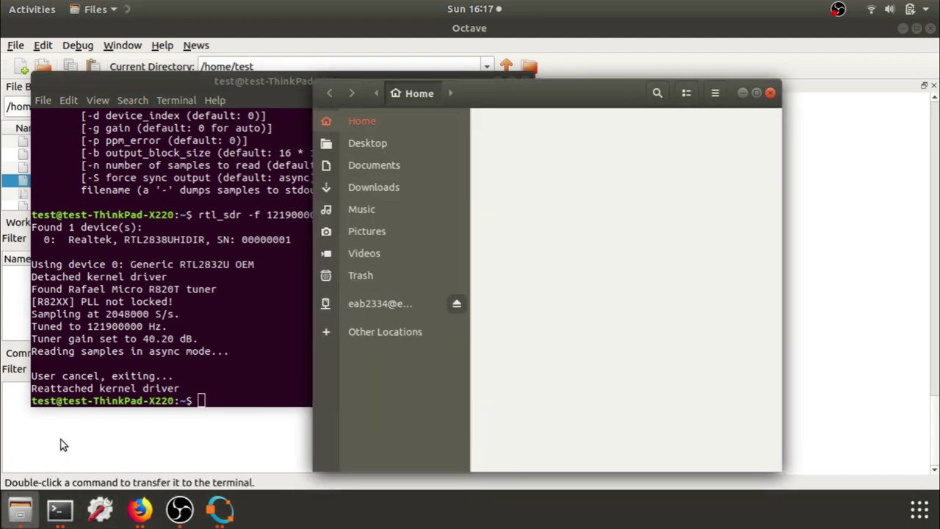
scroll(741, 371, down, 1)
click(504, 321)
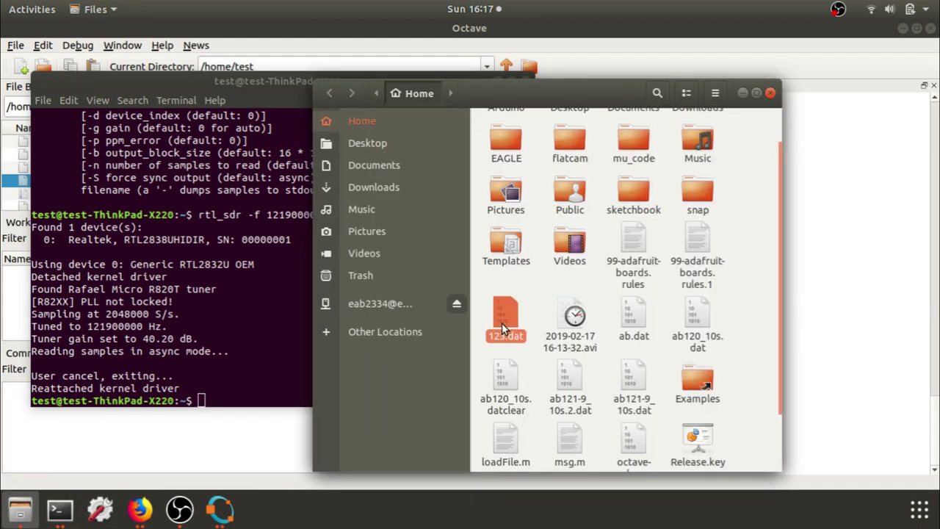
click(200, 78)
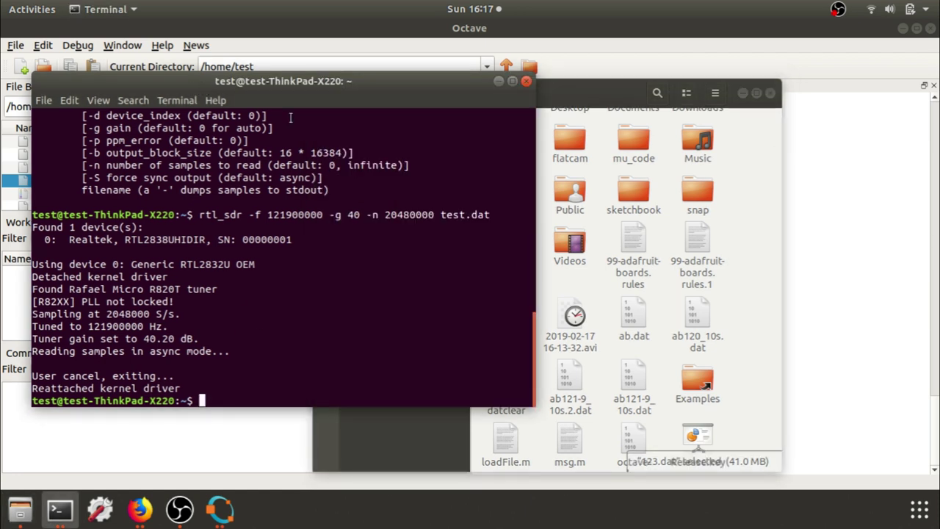
click(755, 361)
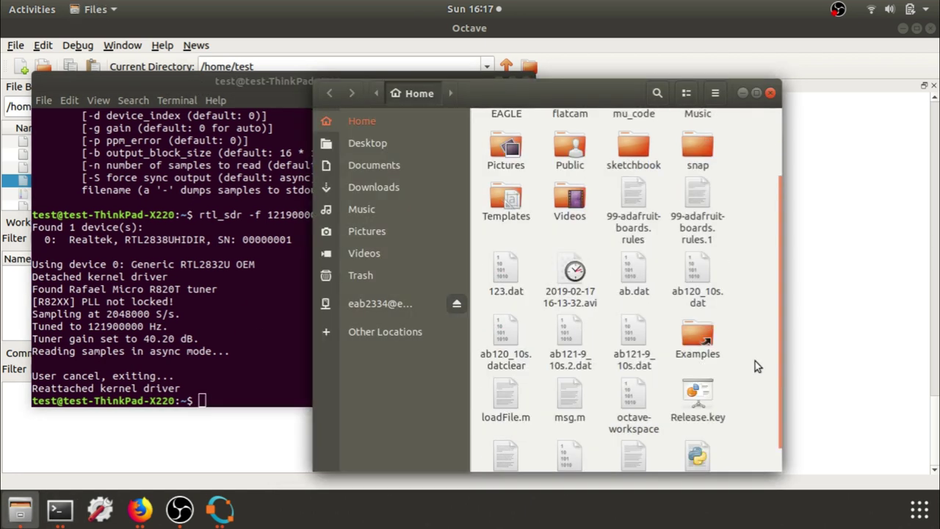
scroll(755, 360, down, 1)
click(569, 431)
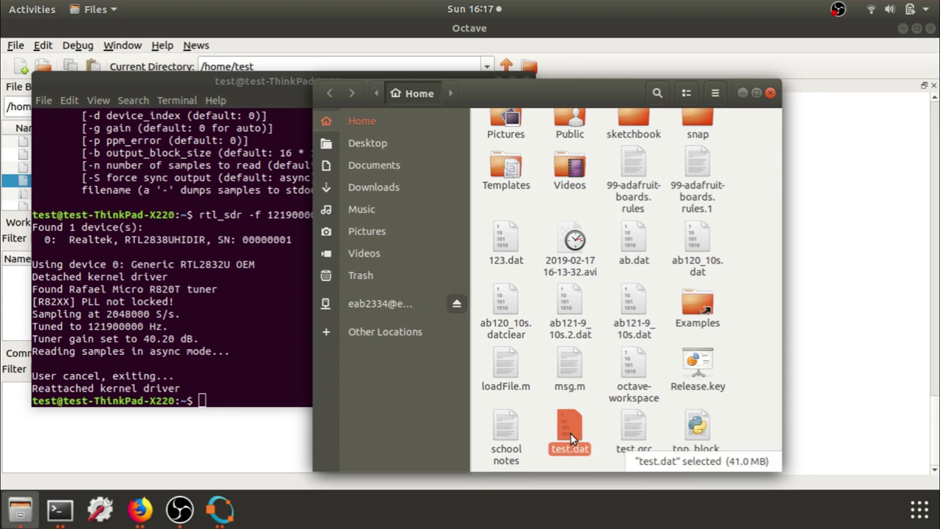
- Rerun the earlier 121670000 Hz capture with the output renamed to ab121-9_10s.3.dat
key(alt+Tab)
key(Up)
key(Up)
key(Left)
key(Left)
key(Left)
text(3.)
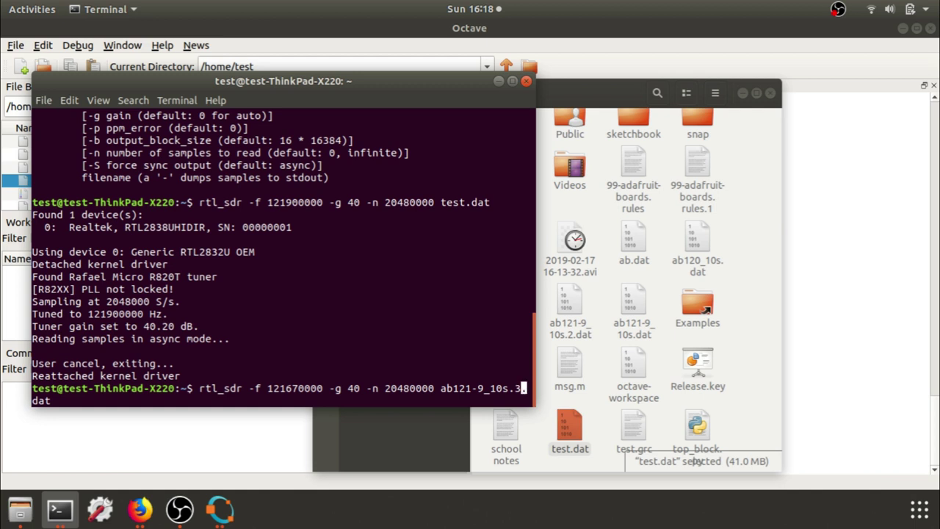
key(Return)
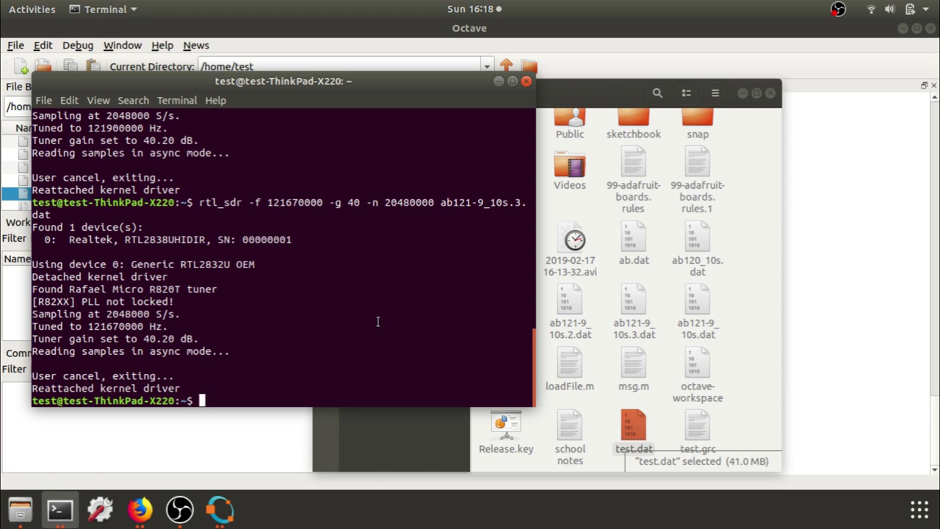
- Confirm ab121-9_10s.3.dat is 41.0 MB, then close the file manager
click(761, 377)
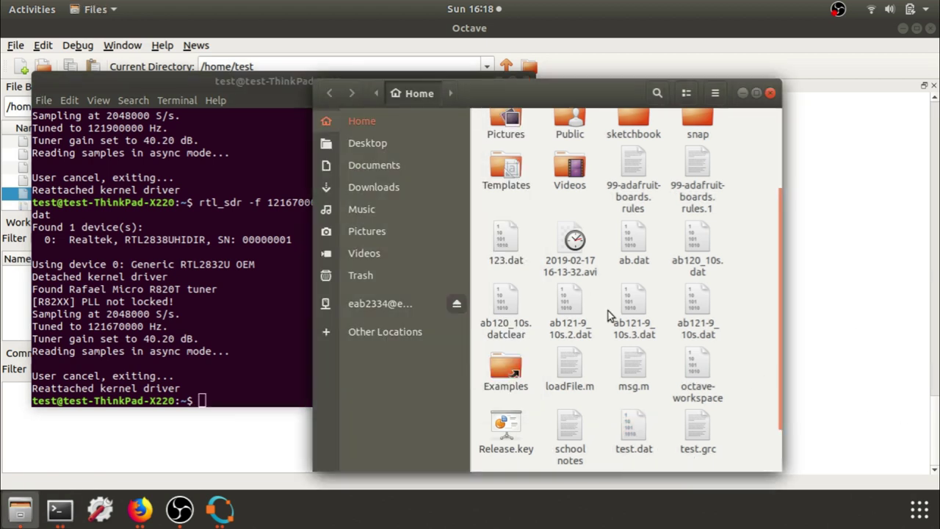
click(631, 304)
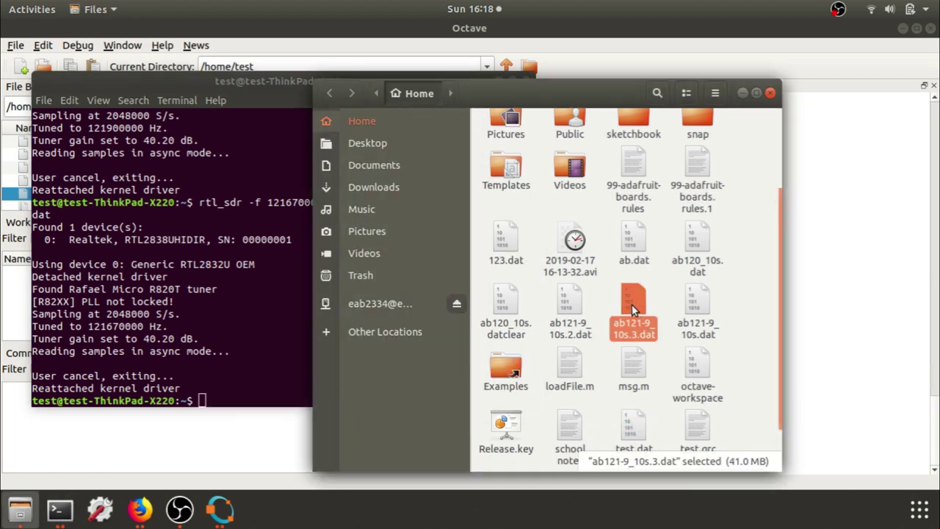
key(ctrl+w)
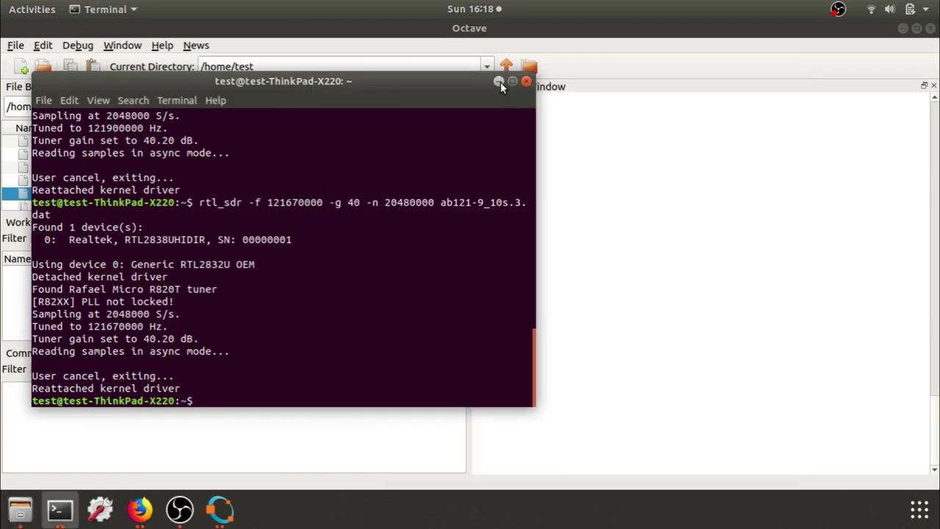
- Begin the d=loadFile( command in Octave and locate the capture file in the File Browser
click(500, 82)
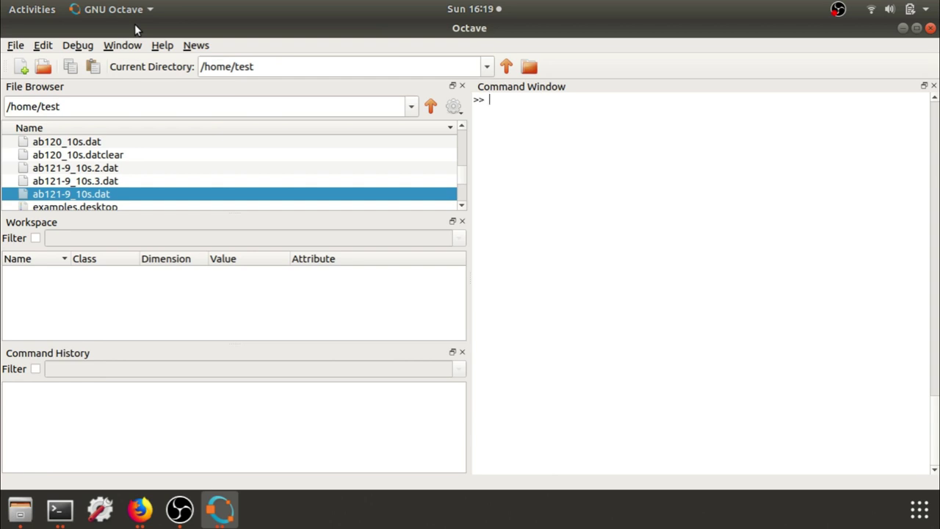
text(d=loadFile()
mouse_move(461, 178)
mouse_down()
mouse_move(462, 164)
mouse_move(467, 188)
mouse_up()
click(60, 155)
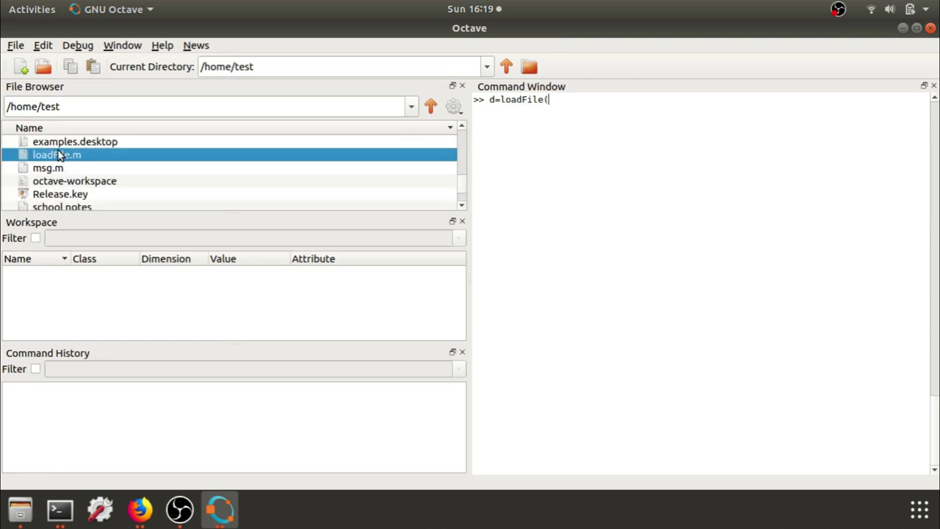
scroll(196, 185, up, 2)
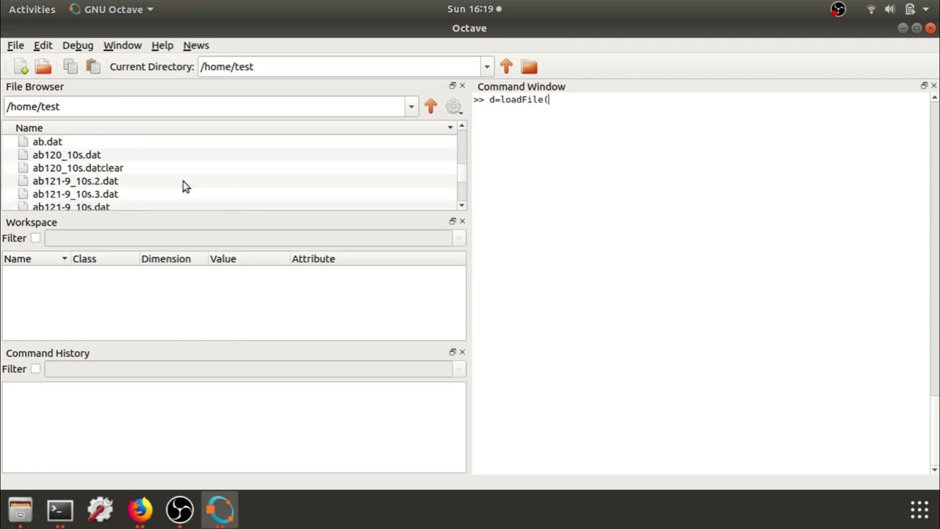
click(92, 185)
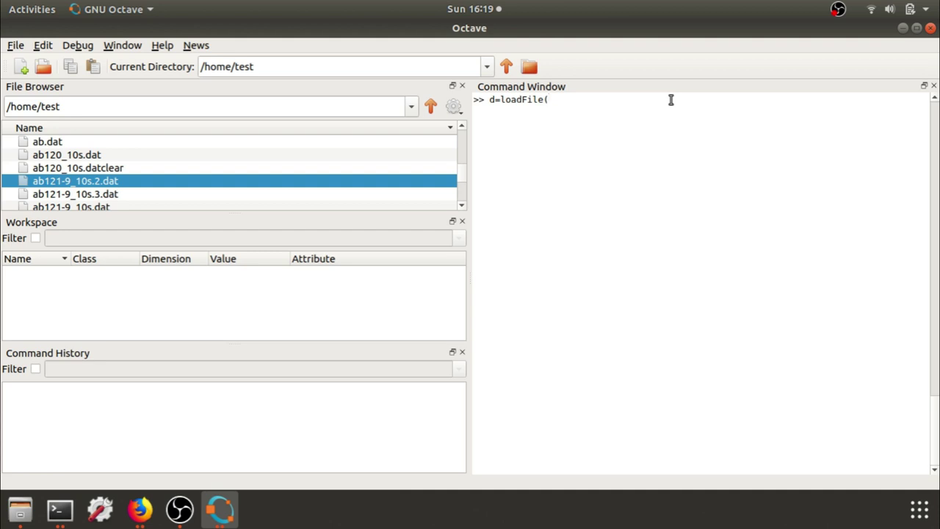
- Copy the name ab121-9_10s.2.dat into the loadFile call and run it to load d
text(')
right_click(79, 181)
click(169, 208)
right_click(555, 98)
click(587, 122)
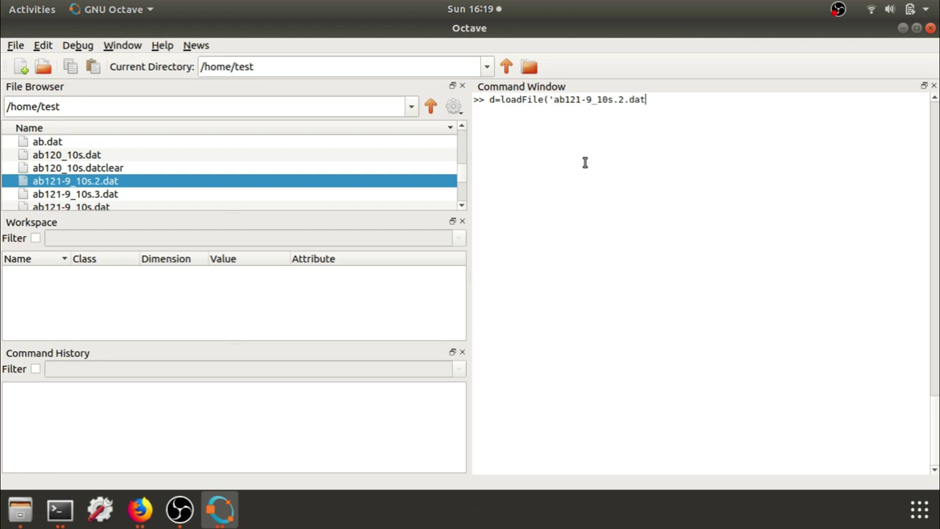
text('))
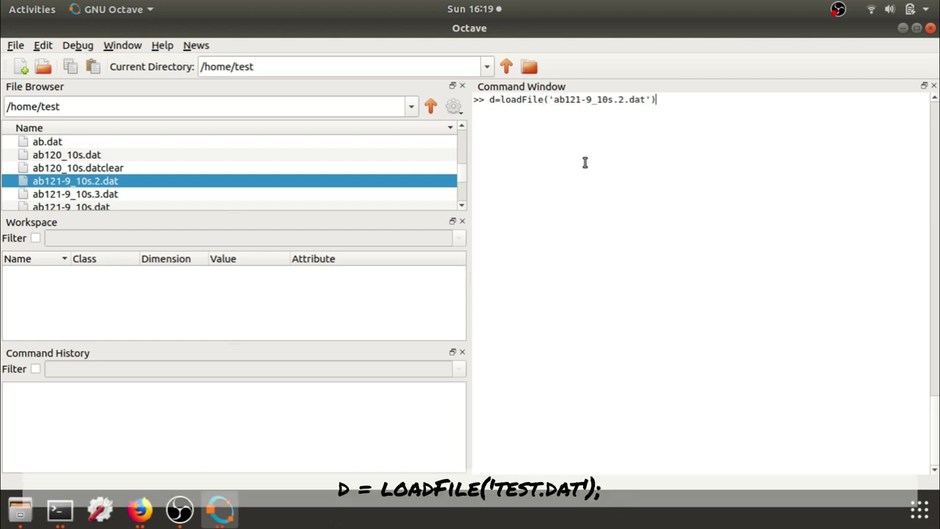
key(Return)
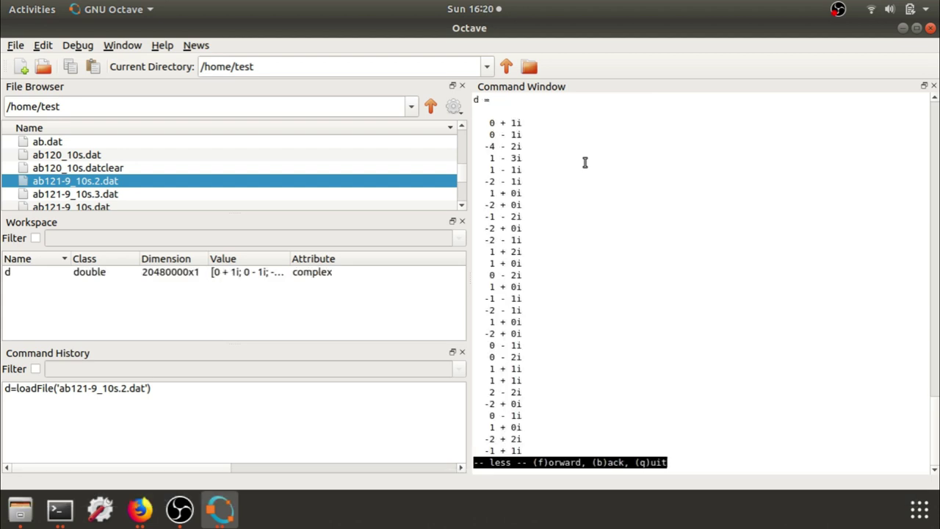
- Quit the paged listing of d's complex samples to get back to the >> prompt
key(q)
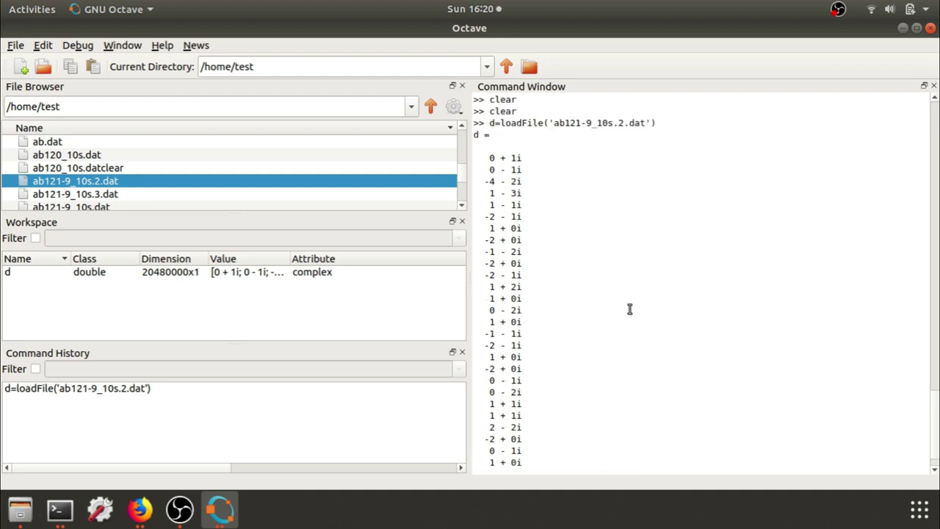
scroll(697, 376, down, 1)
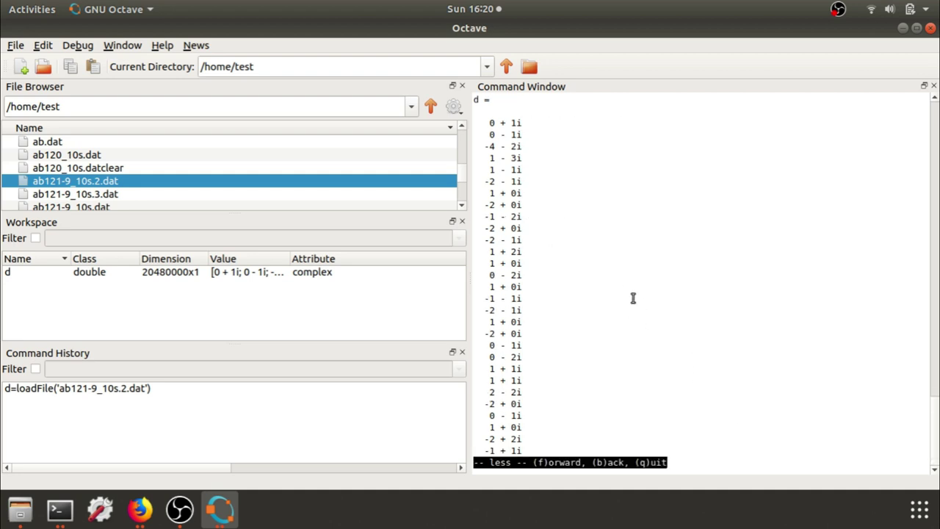
key(q)
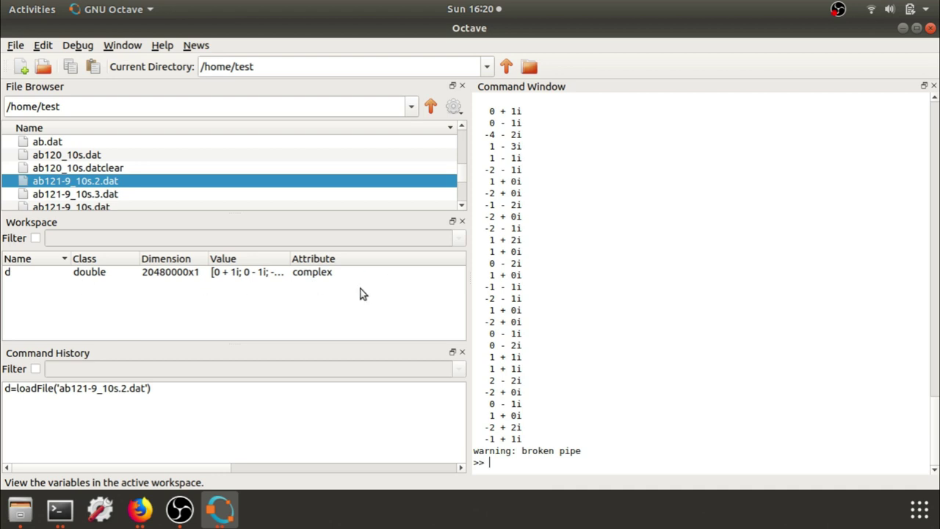
mouse_move(360, 290)
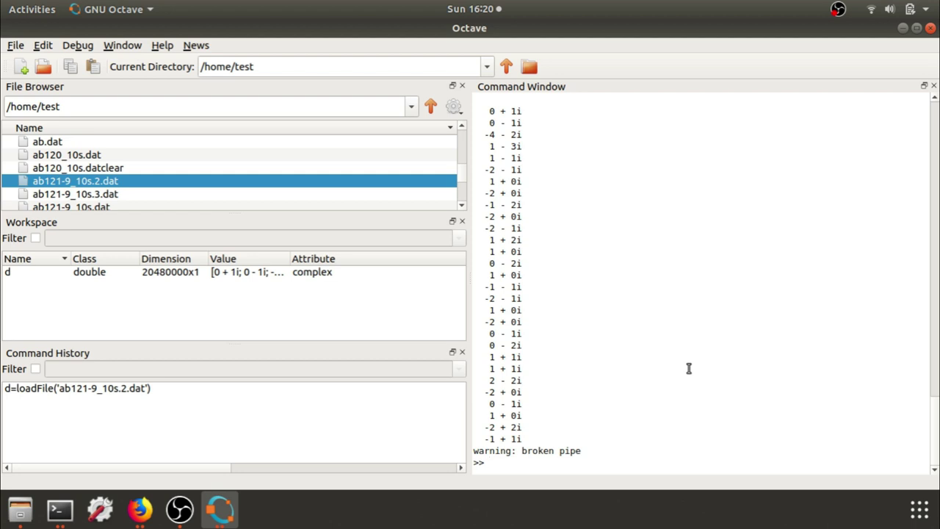
- Run msg(d,1,1024,2000) to reshape d into 1024x2000, then quit its paged output
text(msg(d,1,1024,2000))
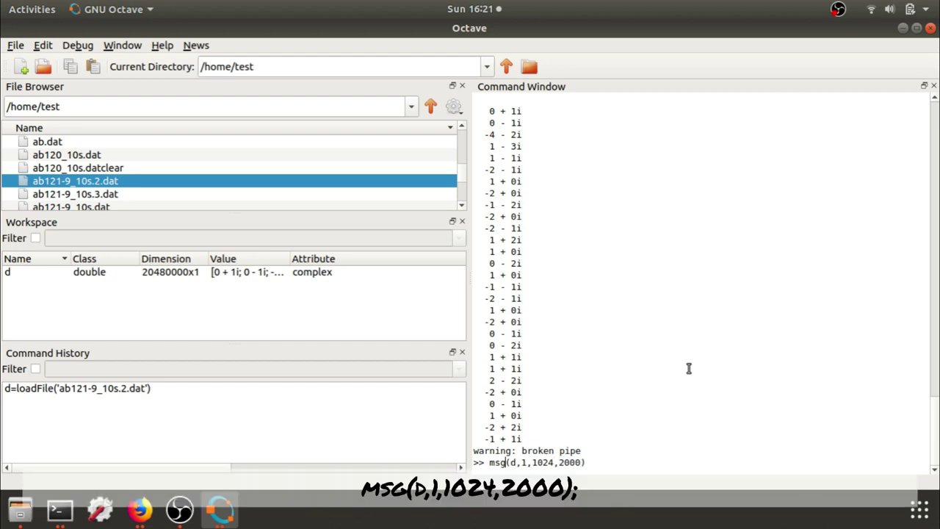
key(End)
key(Return)
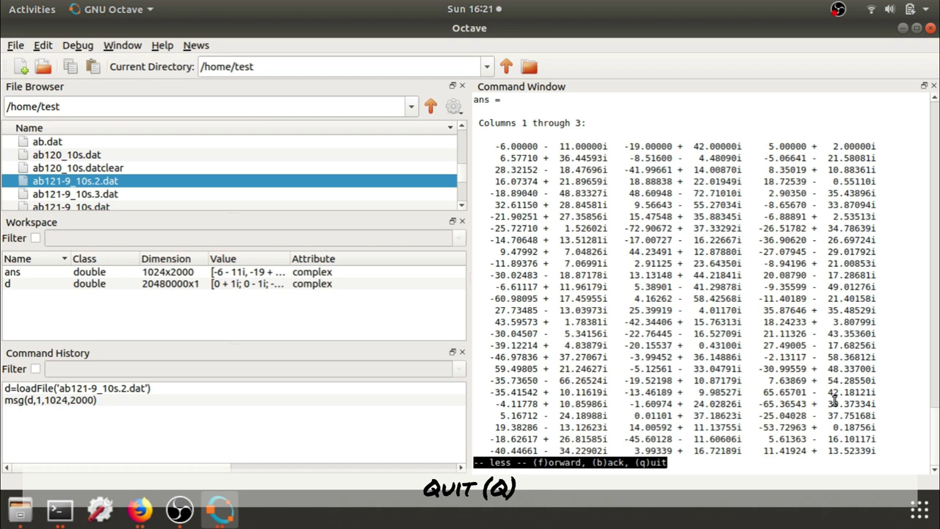
key(q)
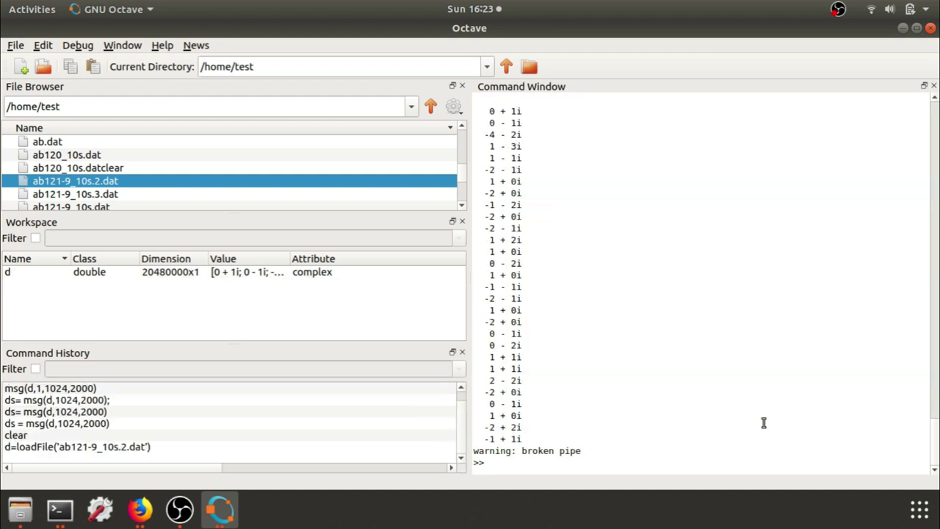
- Save the reshaped 1024x2000 matrix as ds with ds = msg(d,1,1024,2000);
text(ds = msg(d,1,102)
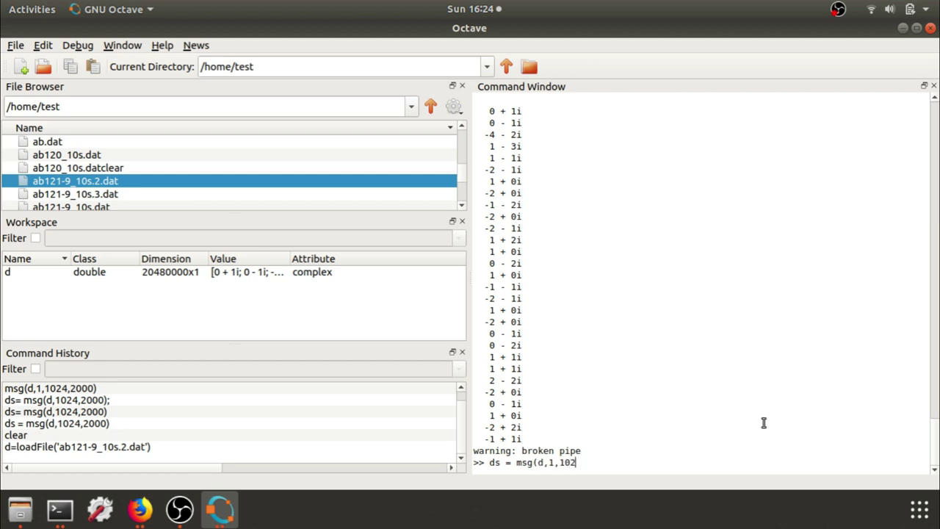
text(4,2000);)
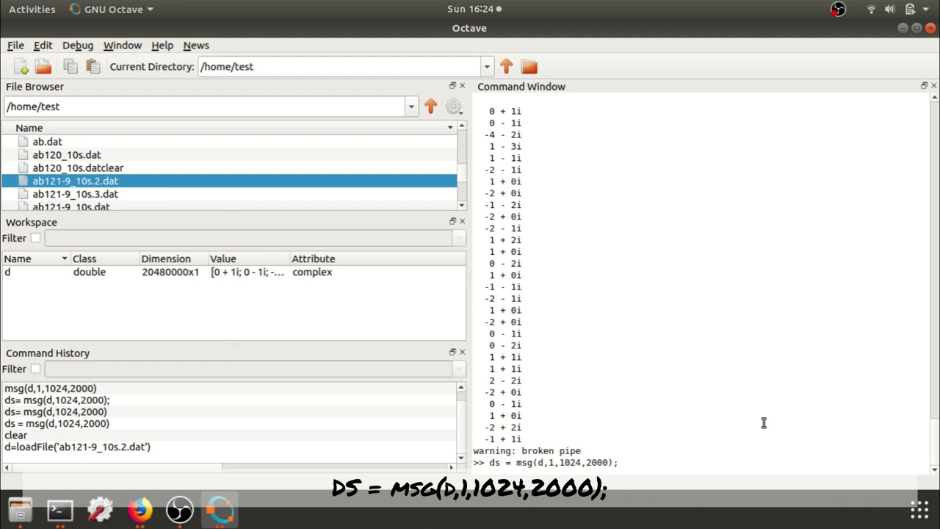
key(Return)
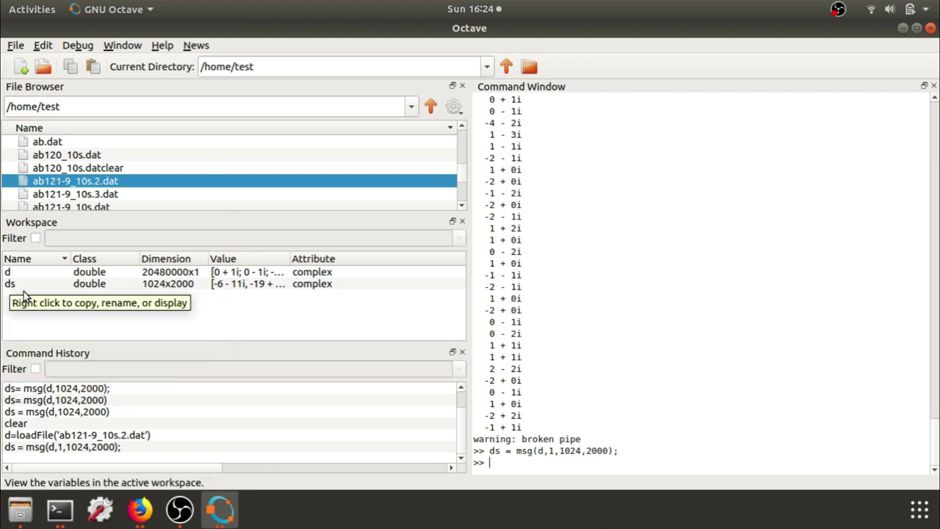
- Bring up Figure 1, zoom into a band of the ds waterfall image, then close it
click(221, 509)
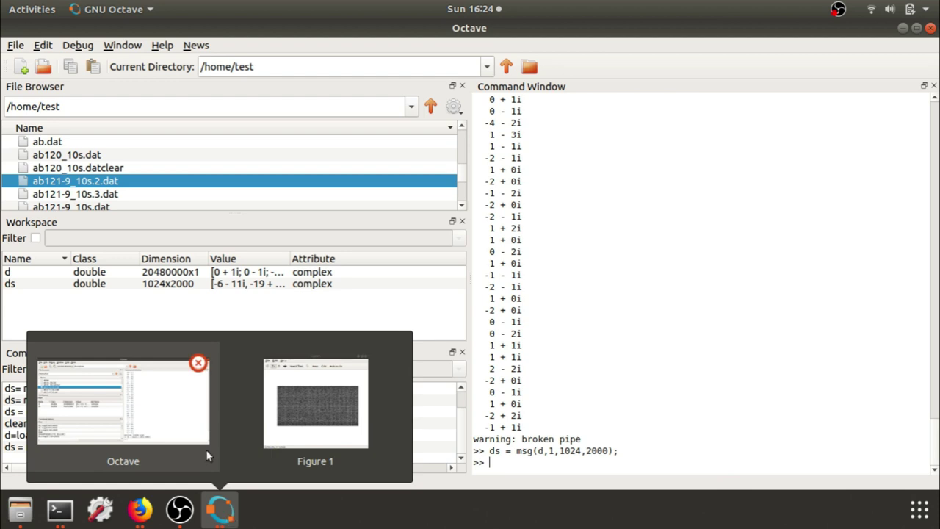
click(299, 419)
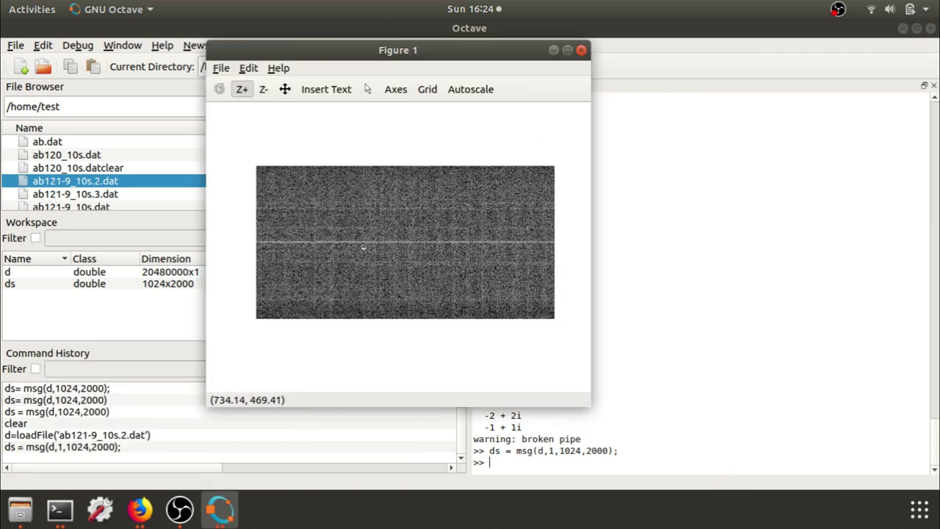
click(419, 316)
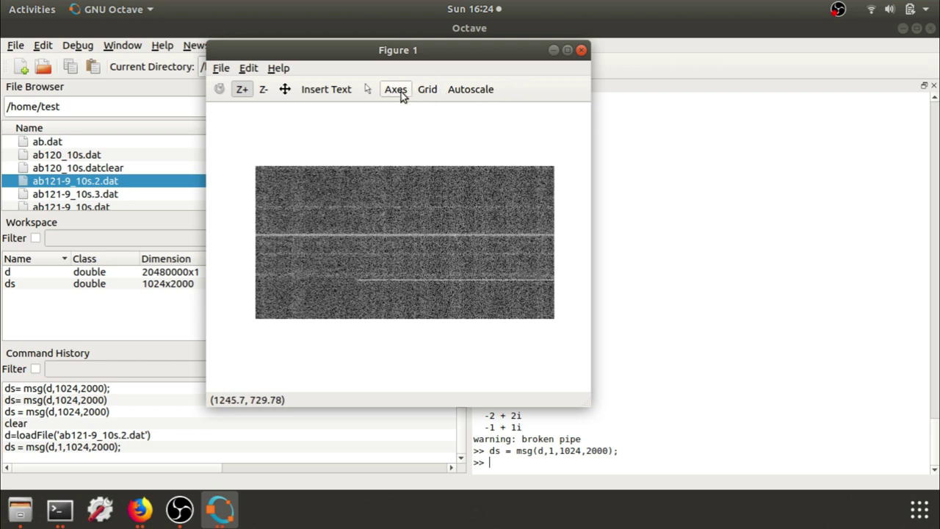
drag(389, 233, 366, 221)
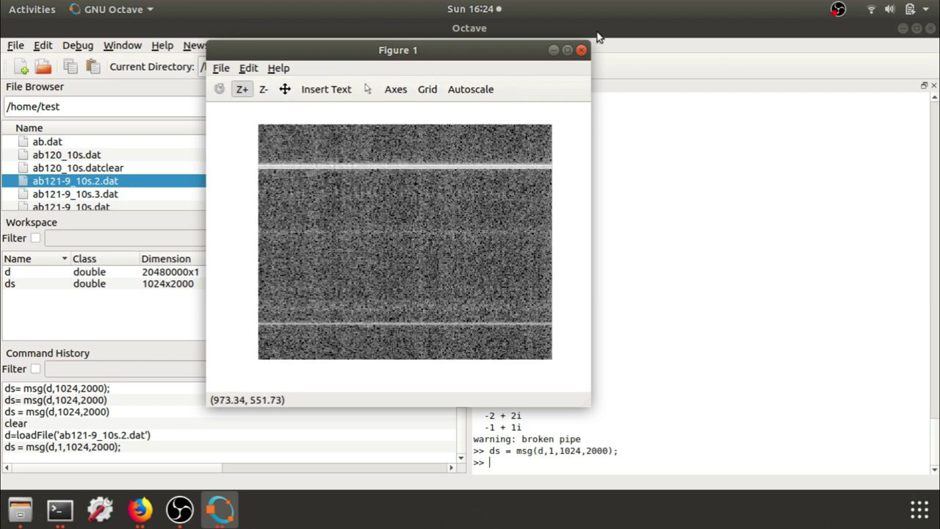
click(582, 51)
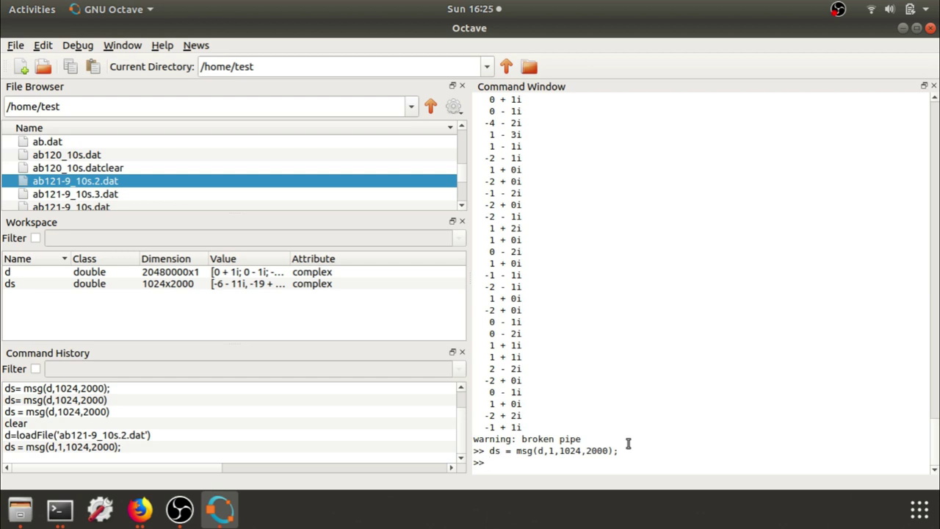
- Plot abs(ds(:,1000)) and box-zoom onto the two spikes near bin 365
key(Return)
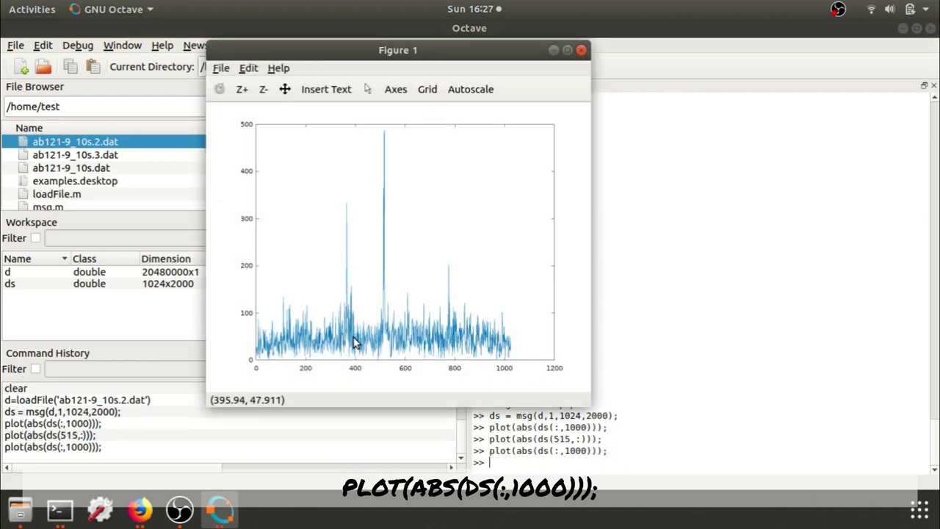
click(242, 89)
drag(338, 264, 362, 282)
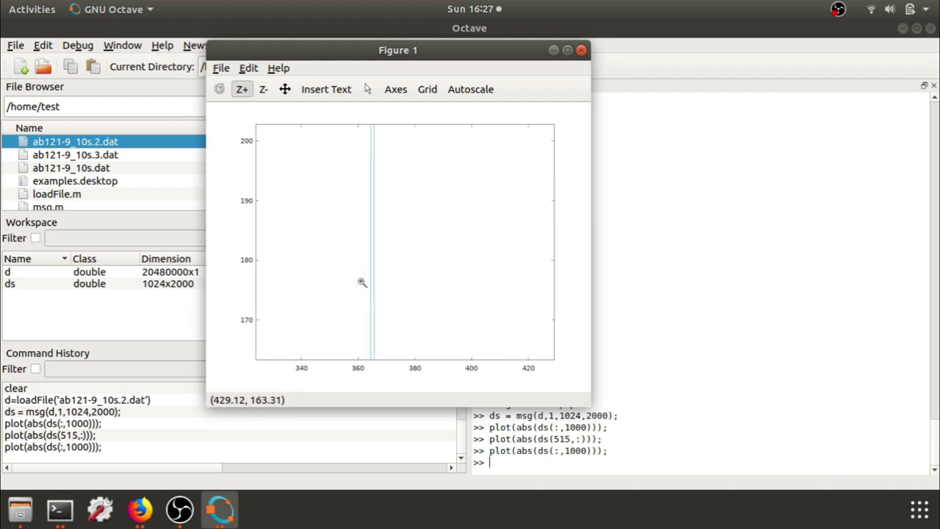
drag(358, 320, 393, 379)
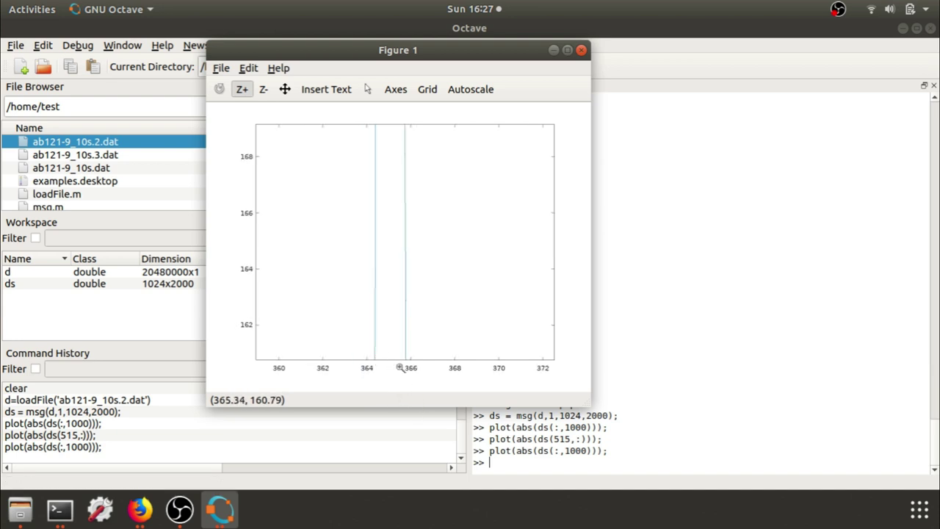
- Close the spectrum figure and plot abs(ds(365,:)) across all 2000 columns, ready to zoom
click(581, 50)
key(Up)
key(Up)
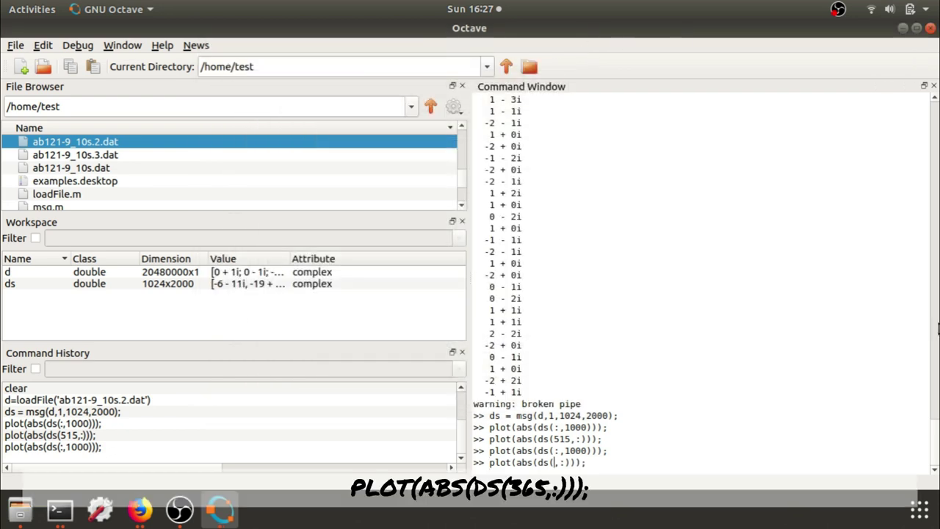
key(Left)
key(Left)
key(Left)
key(Left)
key(Left)
key(Left)
key(BackSpace)
key(BackSpace)
key(BackSpace)
text(365)
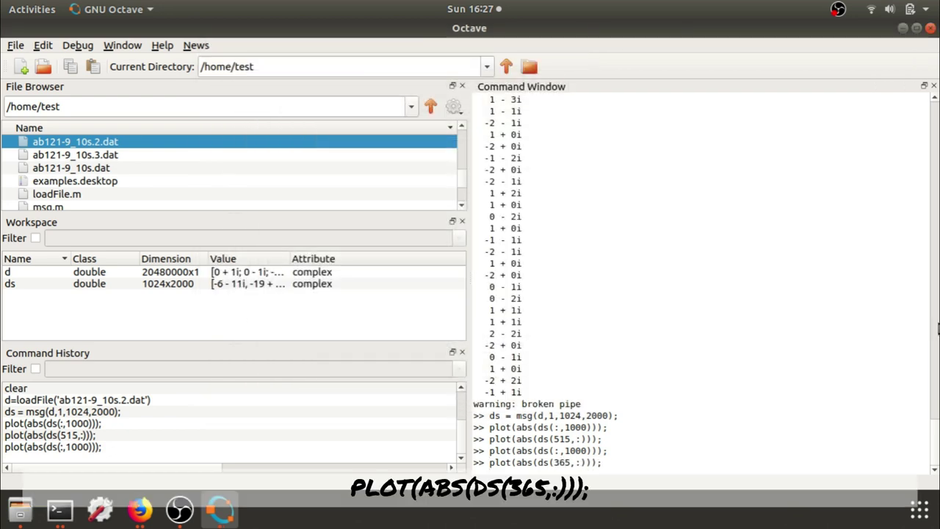
key(Return)
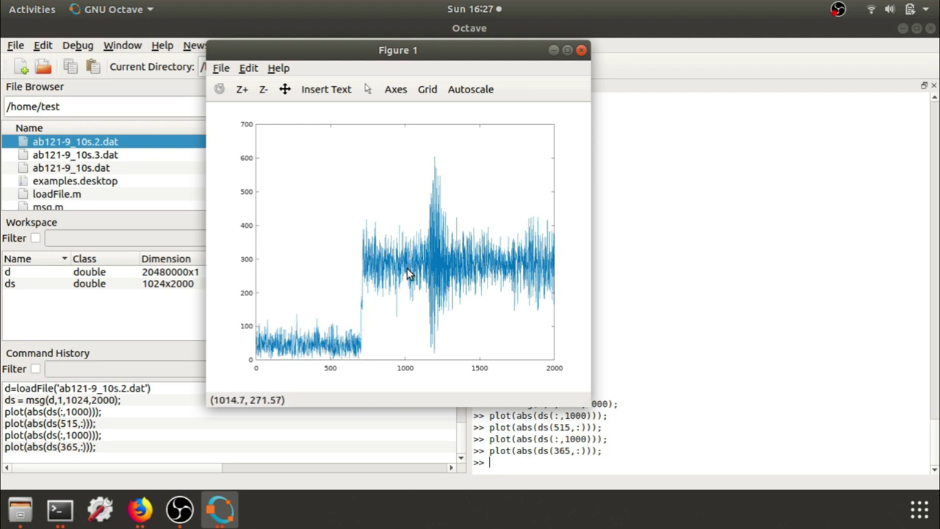
click(241, 88)
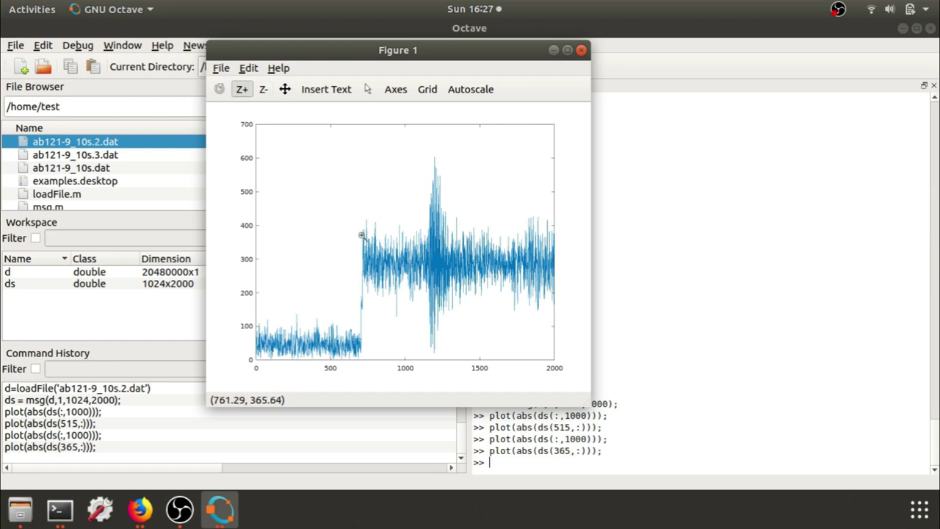